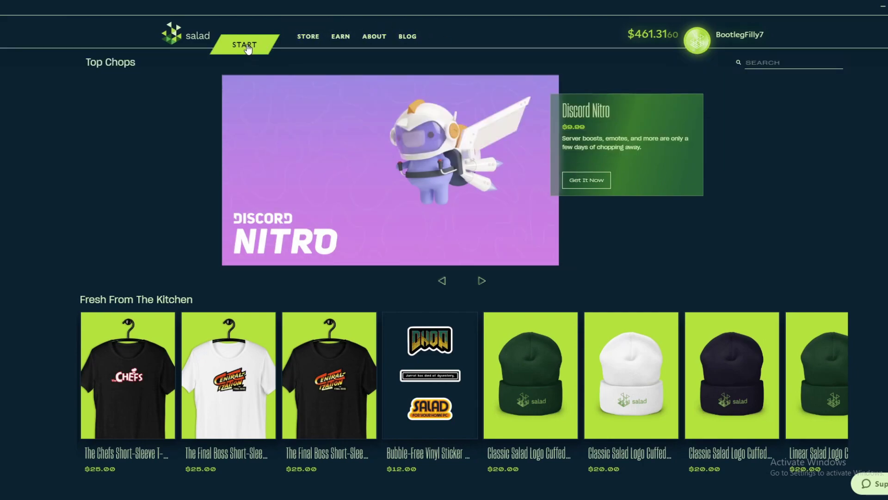
Reveal the EARN menu's Summary, Mining, Miner Details and Referrals options
mouse_move(338, 35)
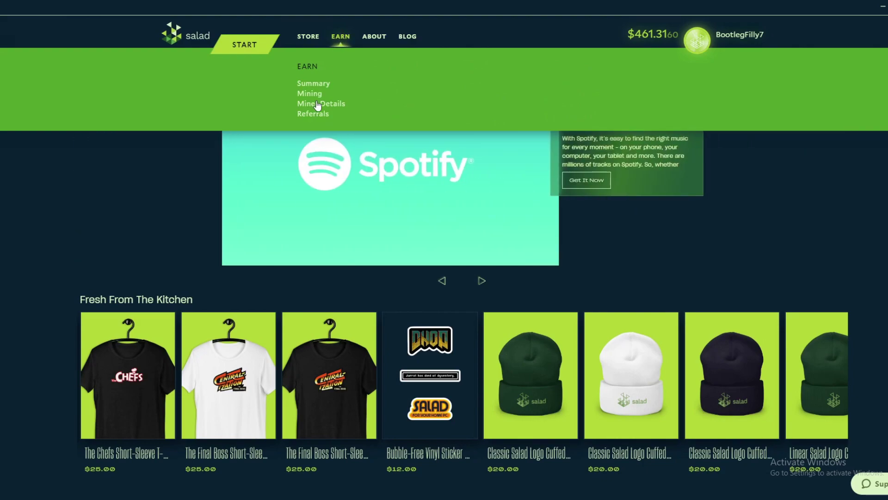
Open the Referrals page with the referral code and six referees at $0.00
left_click(315, 116)
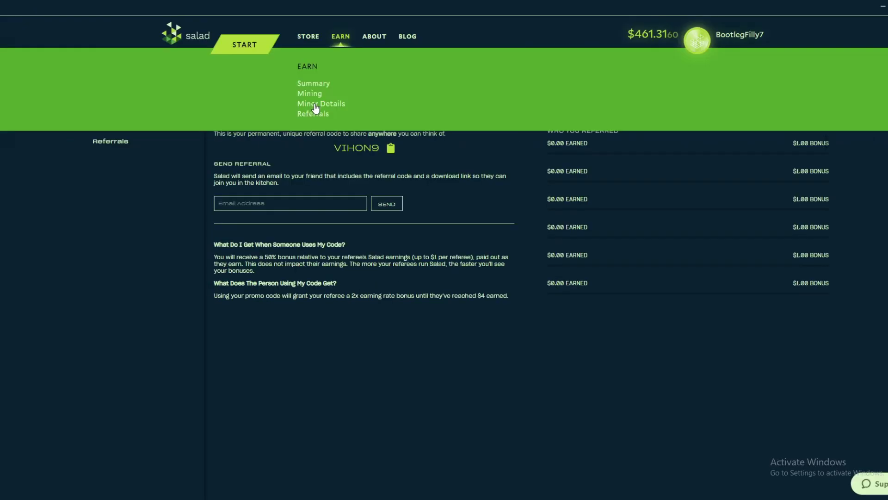
Open the GPU Mining Miner Details page from the EARN menu
left_click(315, 106)
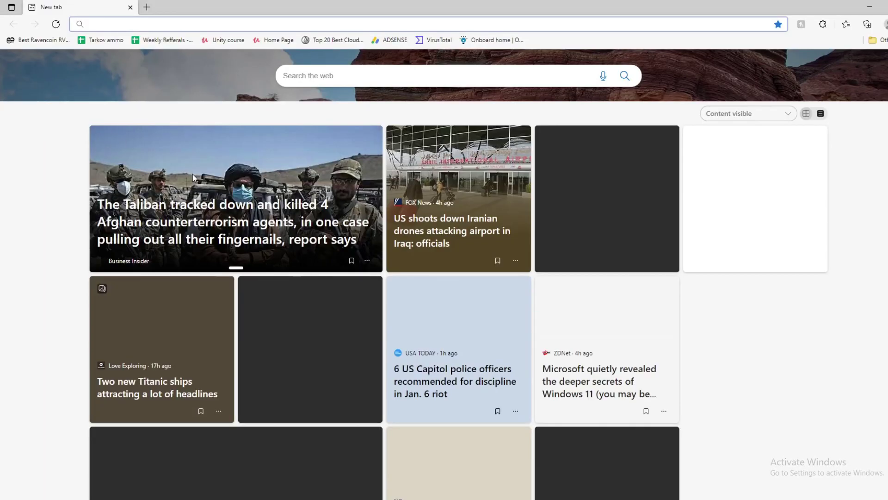
Load whattomine.com in the Edge tab by typing 'what' in the address bar
type("what")
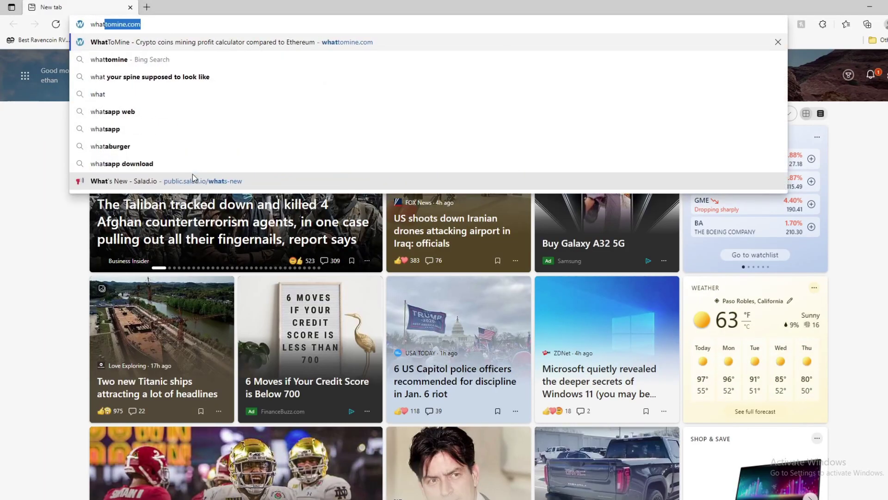
key("Return")
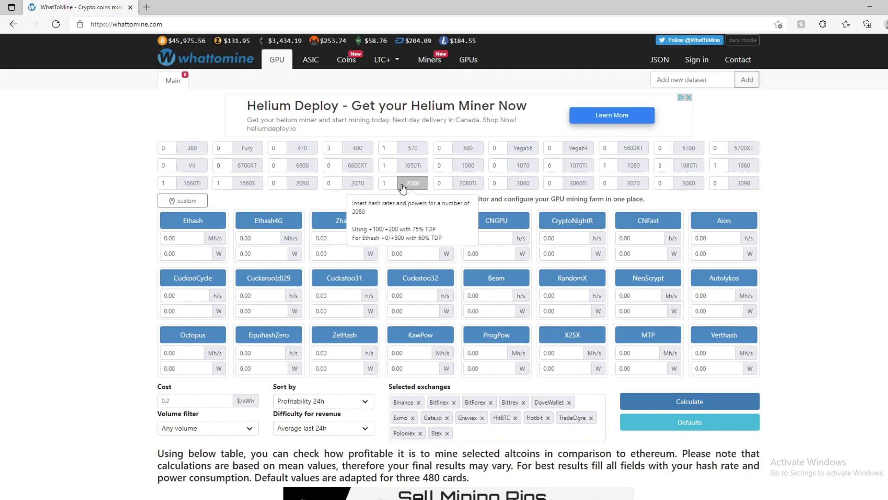
Fill in 2080 benchmark hashrates, calculate profitability and review the Flux-topped coin table
left_click(402, 188)
scroll(277, 277, "down", 2)
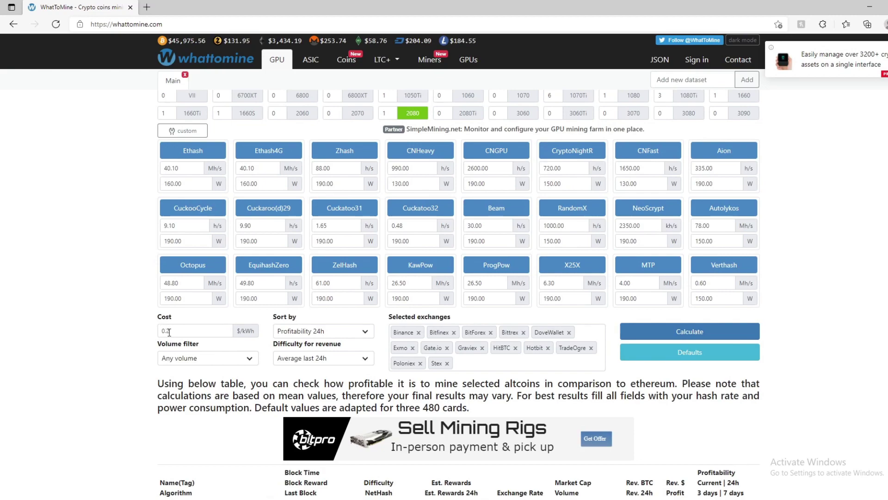
left_click(658, 332)
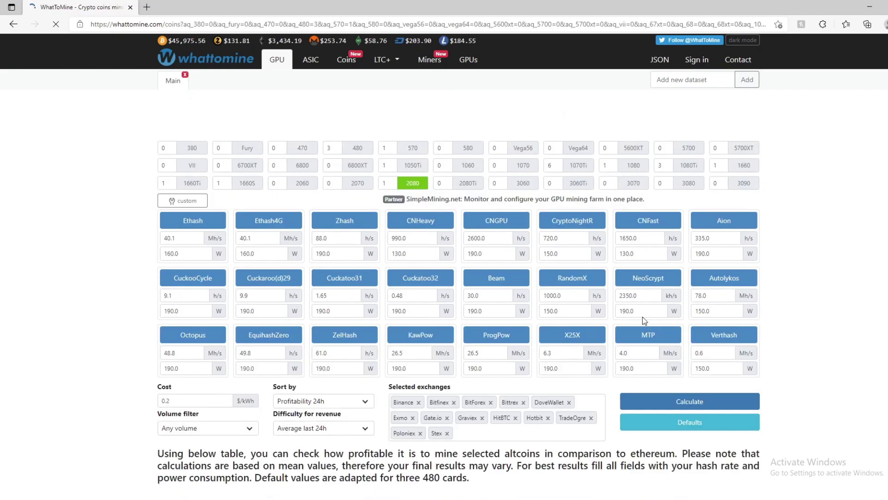
scroll(556, 300, "down", 4)
scroll(241, 217, "down", 5)
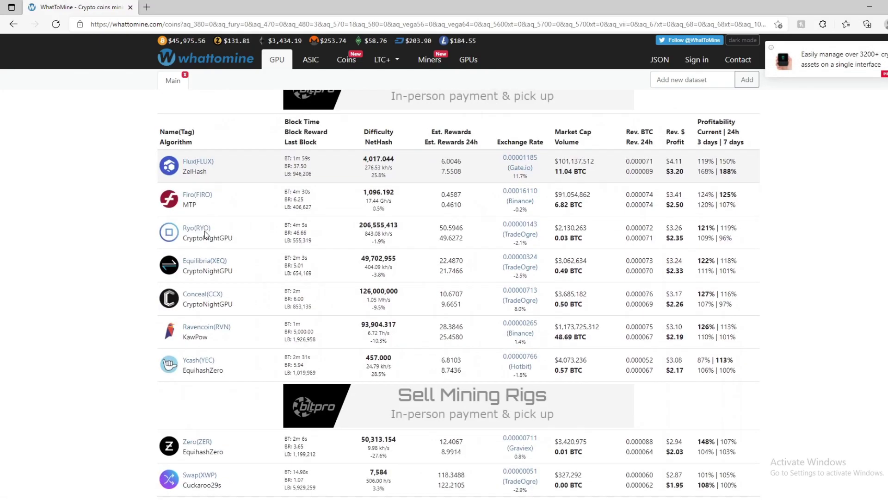
scroll(274, 222, "down", 3)
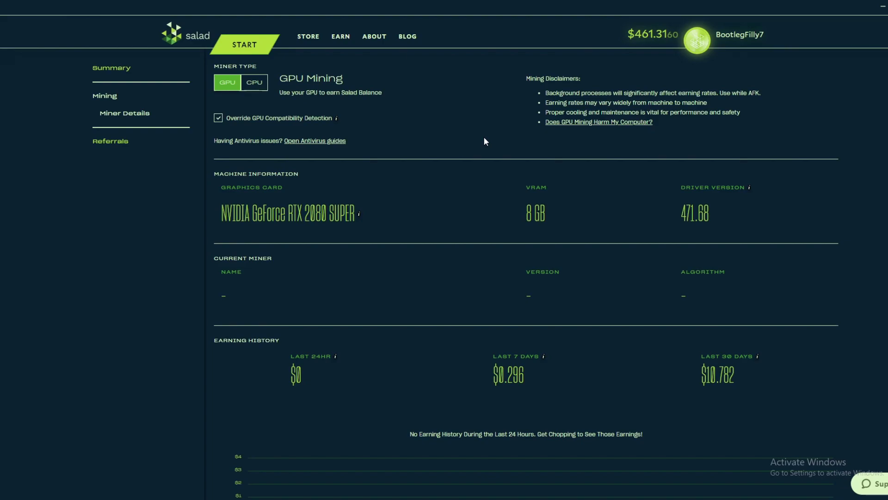
Start GPU mining, running PhoenixMiner 5.6d on the Ethash algorithm
left_click(251, 45)
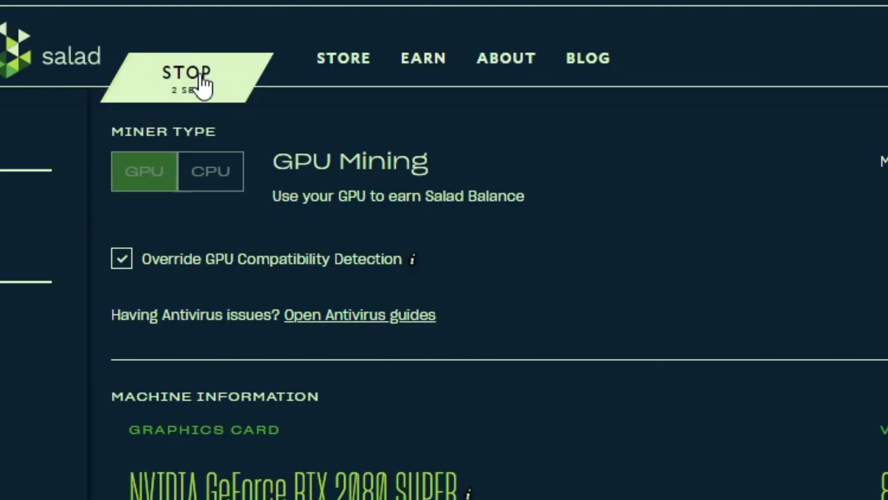